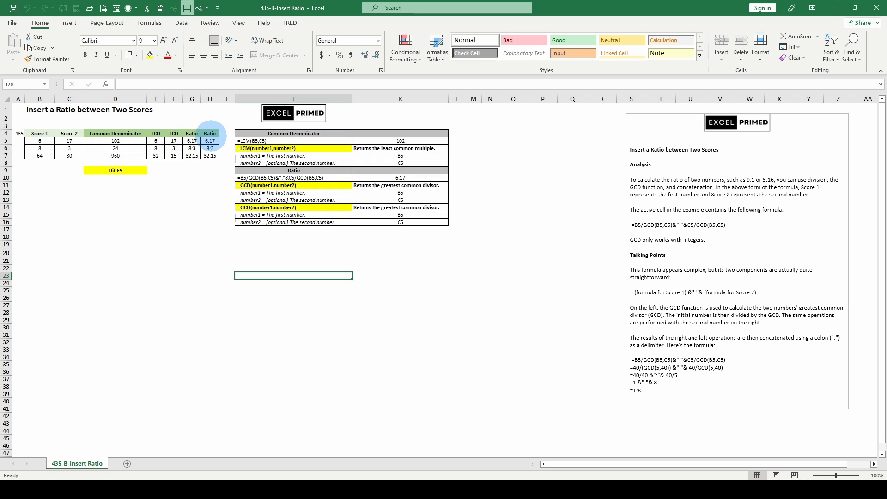
# - Examine the first-row LCD and Ratio formulas in E5:H5, the reference formula in J10, and the explanatory notes
pyautogui.click(210, 141)
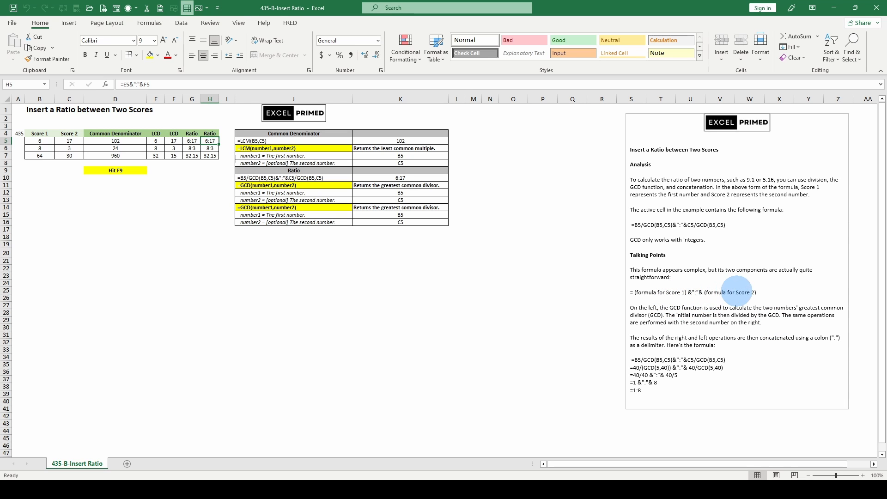
pyautogui.scroll(-1, 712, 349)
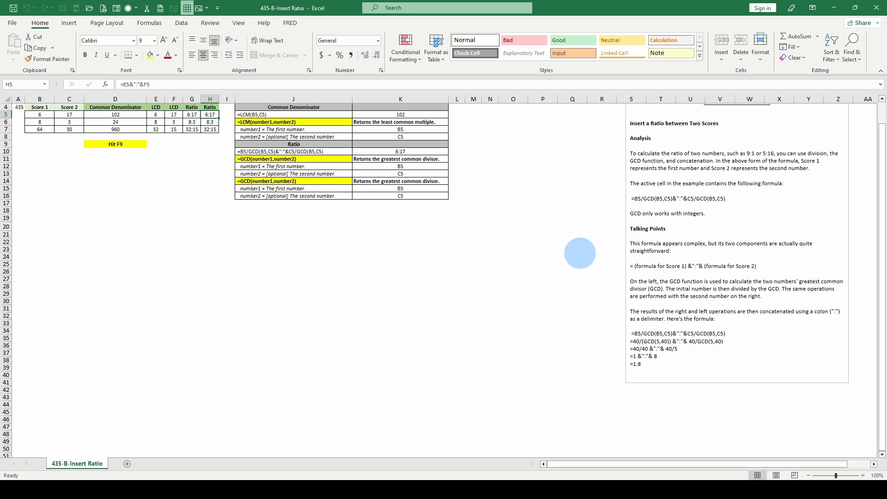
pyautogui.scroll(1, 532, 240)
pyautogui.click(157, 141)
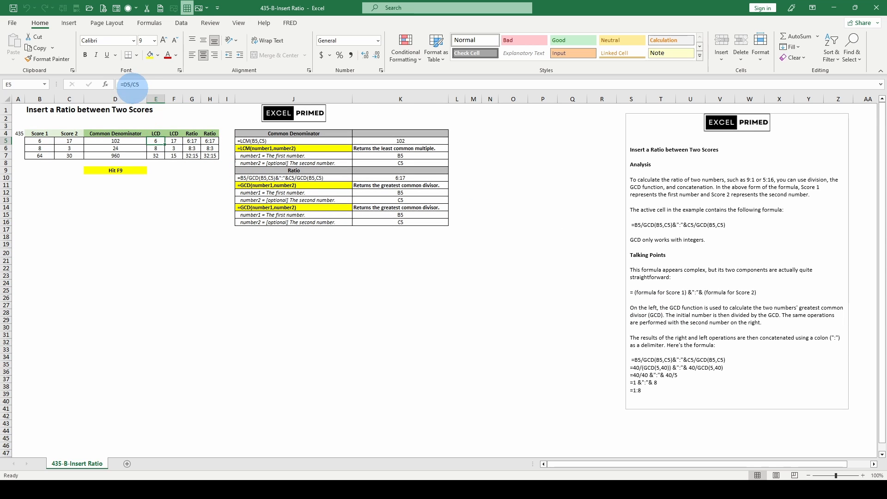
pyautogui.click(174, 141)
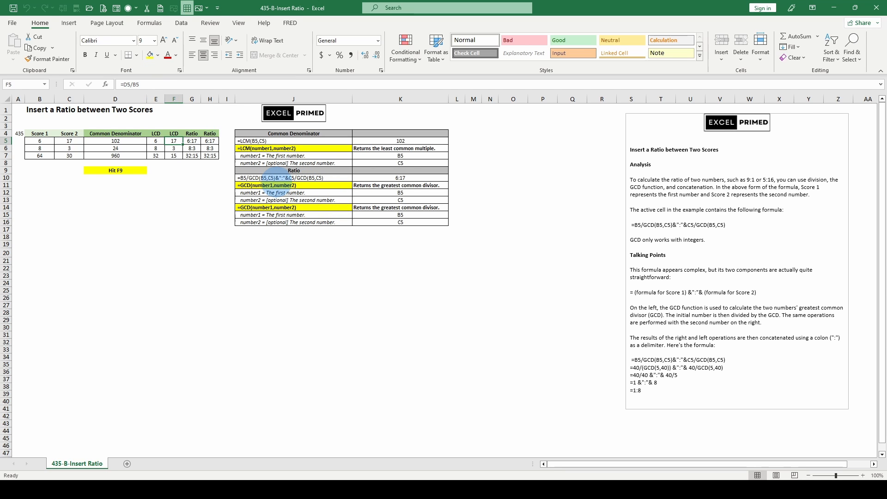
pyautogui.click(293, 178)
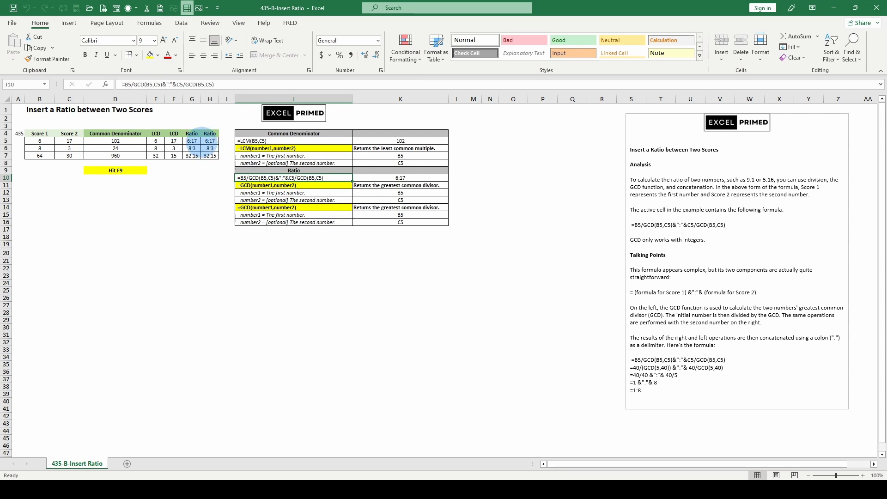
pyautogui.click(173, 139)
pyautogui.click(189, 139)
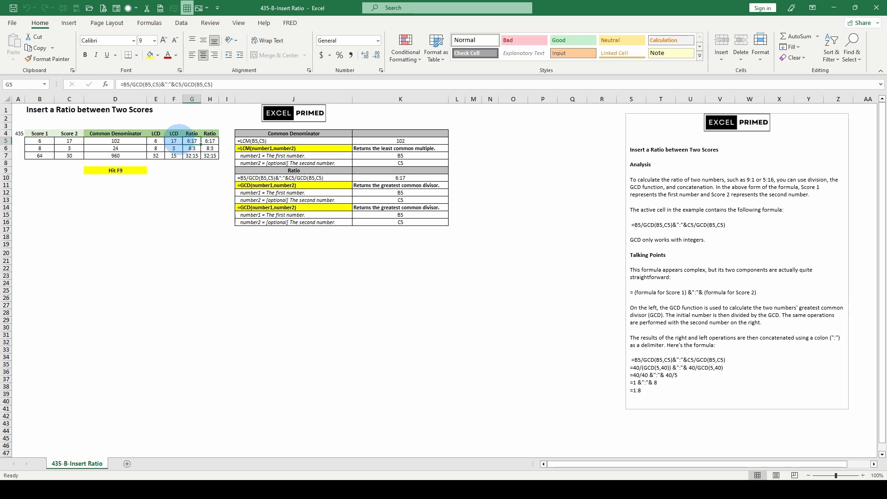
pyautogui.click(210, 140)
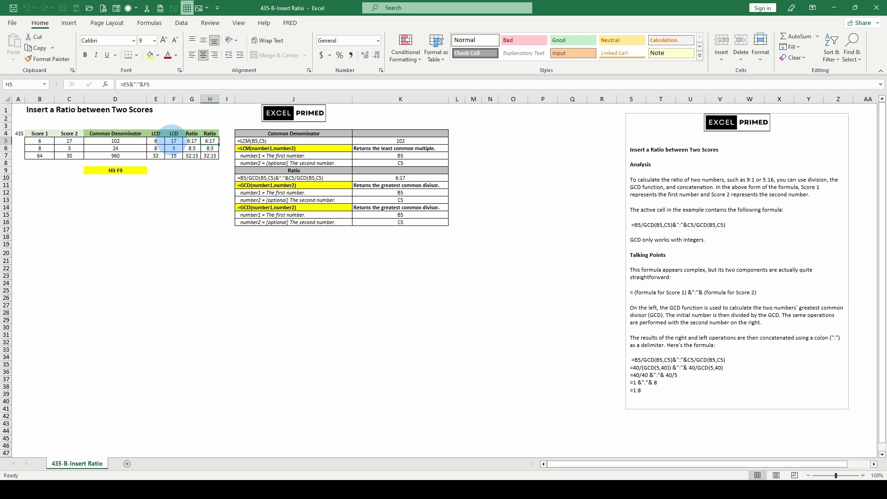
pyautogui.click(191, 140)
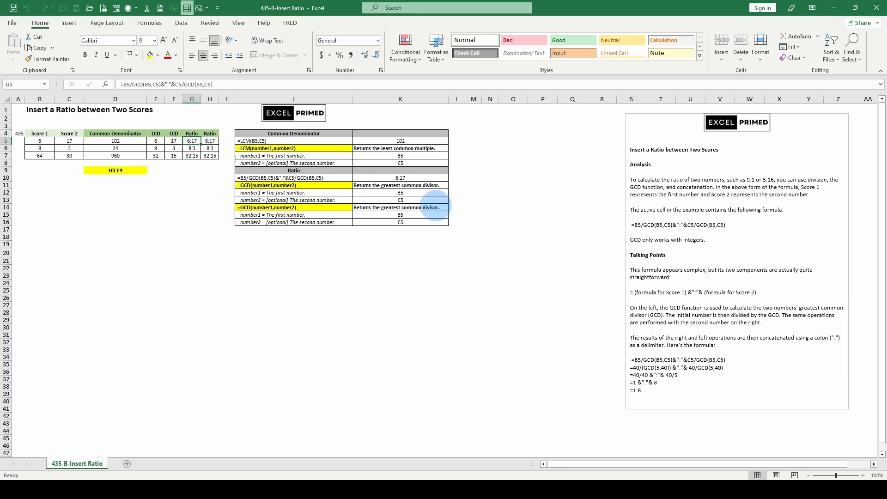
# - Review the LCD formula in E5 and the LCM function arguments of the Common Denominator in D5 without changing them
pyautogui.click(156, 141)
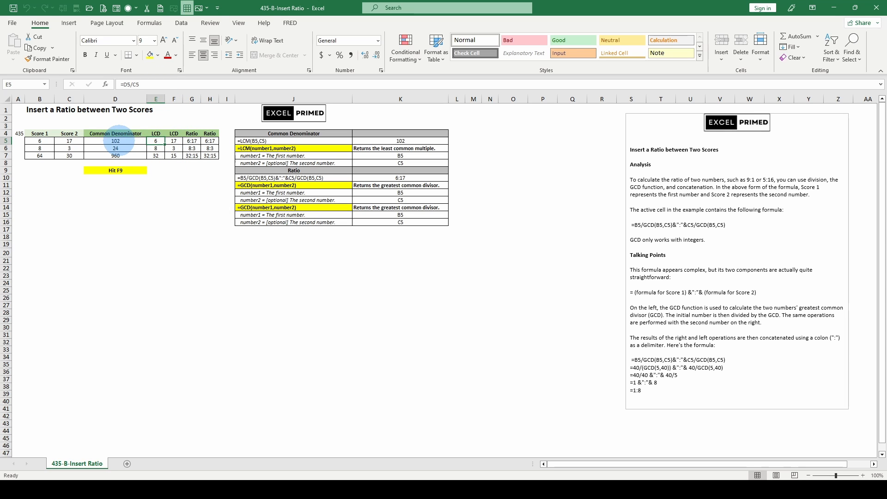
pyautogui.click(118, 141)
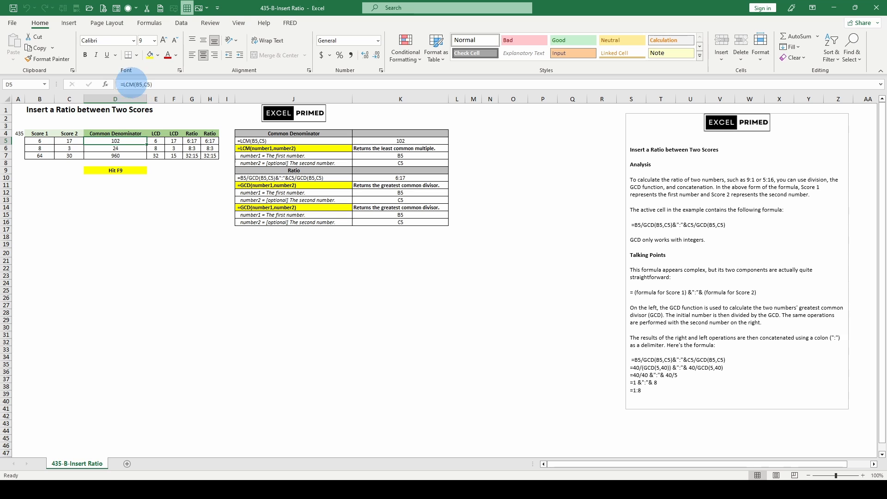
pyautogui.click(106, 84)
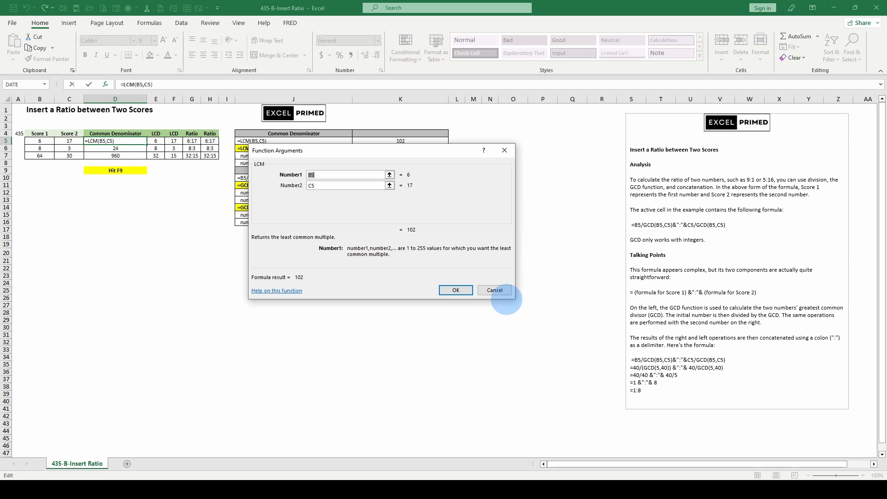
pyautogui.click(494, 290)
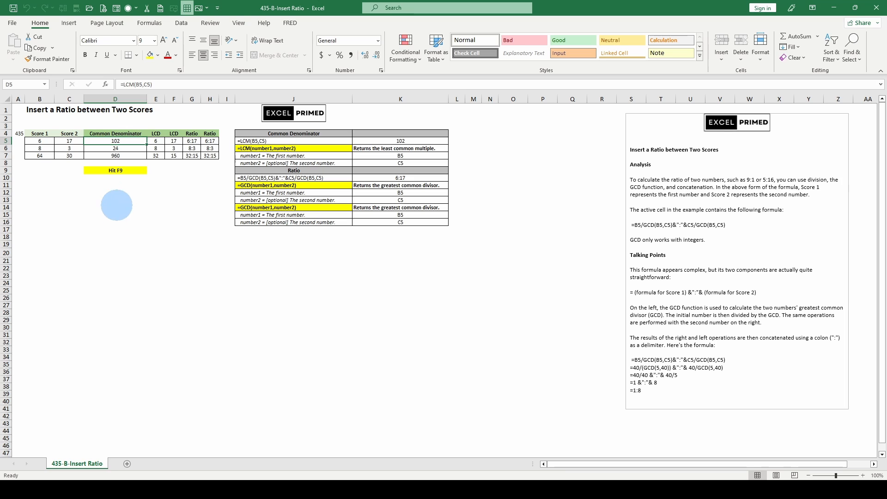
# - Enter a trial formula in the empty cell D12 that references Score 2 in C5 (=C5)
pyautogui.click(117, 194)
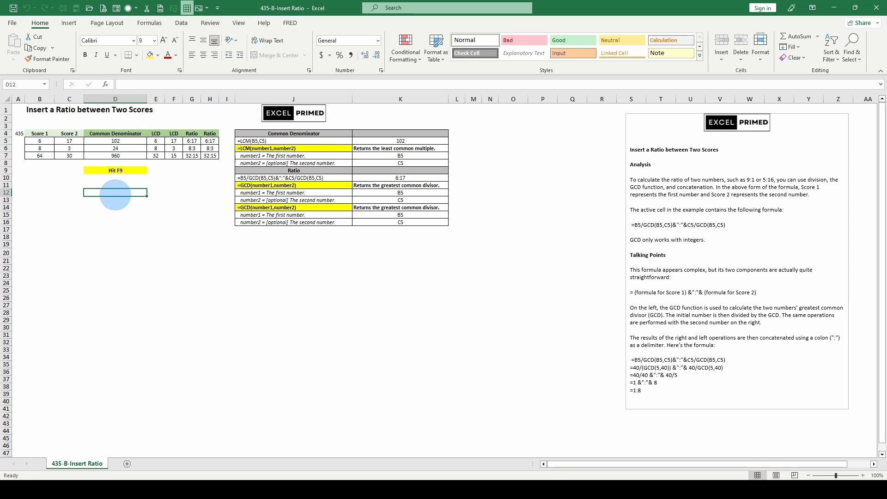
pyautogui.write('=')
pyautogui.click(39, 140)
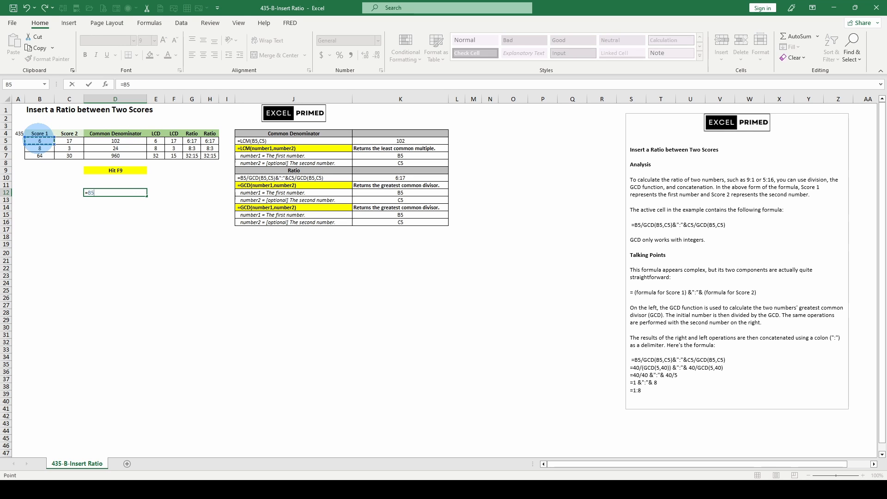
pyautogui.click(70, 141)
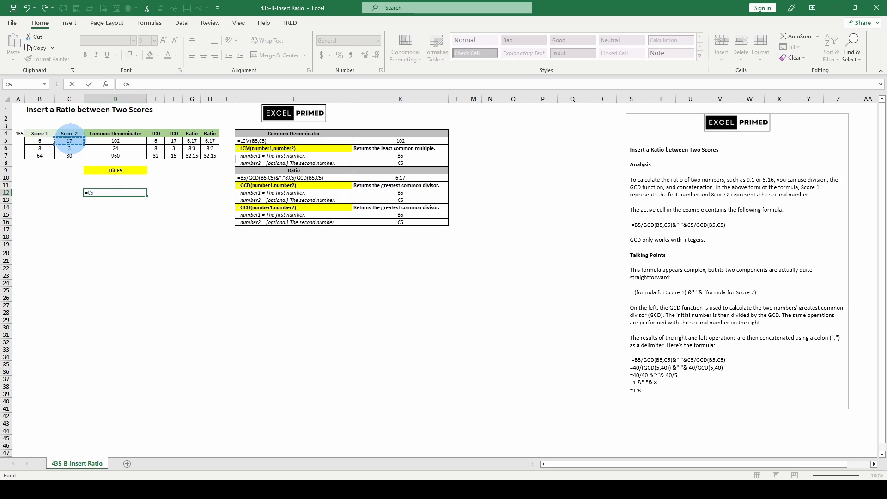
pyautogui.hotkey('ctrl', 'Return')
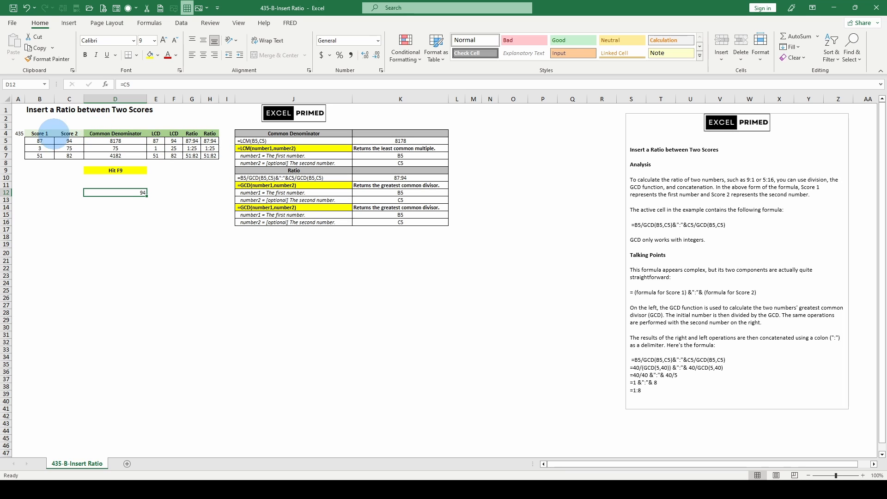
# - Check the formula behind Score 1 in B5 and recalculate the sheet repeatedly to generate new random scores
pyautogui.click(44, 133)
pyautogui.click(65, 134)
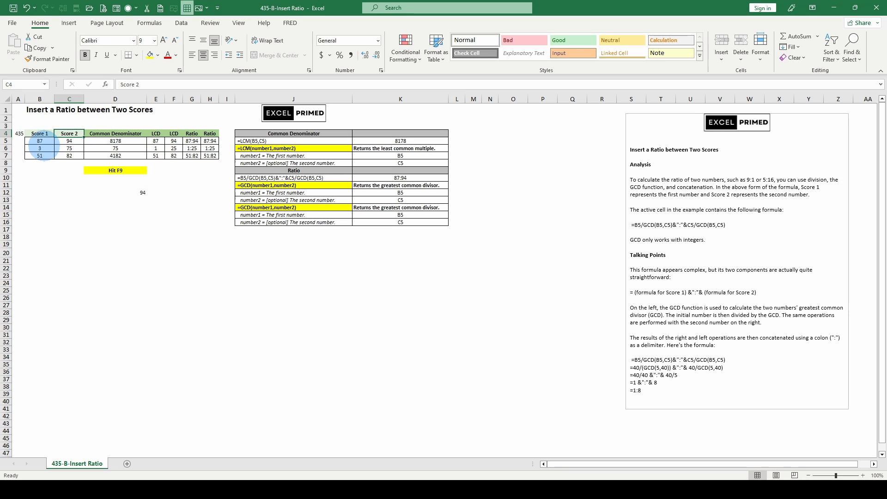
pyautogui.click(42, 141)
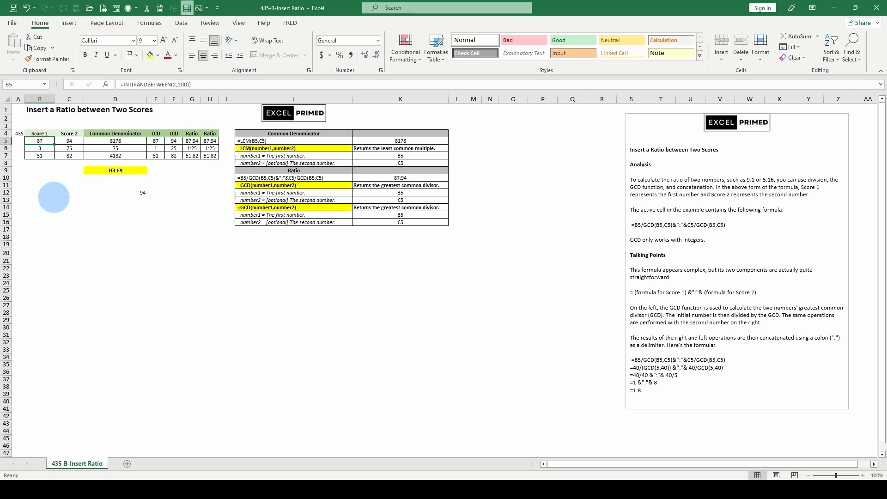
pyautogui.press('F9')
pyautogui.press('F9')
pyautogui.press('F9')
pyautogui.press('F9')
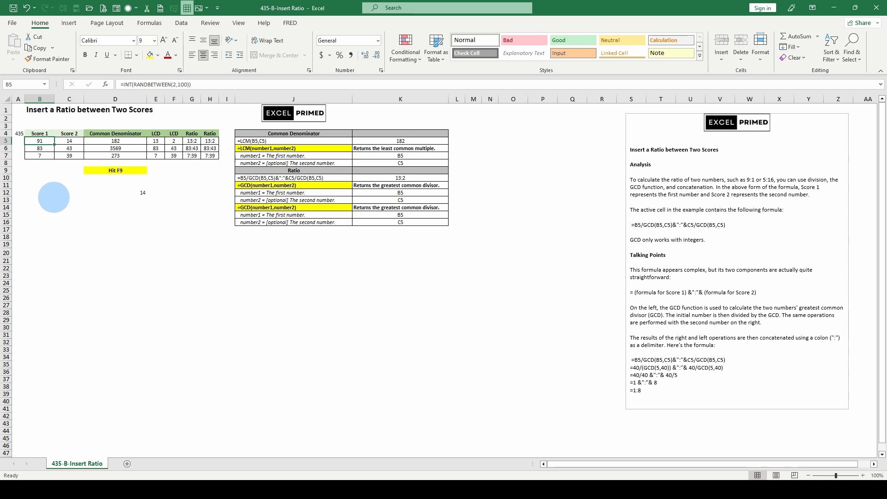
pyautogui.press('F9')
pyautogui.press('F9')
pyautogui.press('F9')
pyautogui.press('F9')
pyautogui.press('F9')
pyautogui.press('F9')
pyautogui.press('F9')
pyautogui.press('F9')
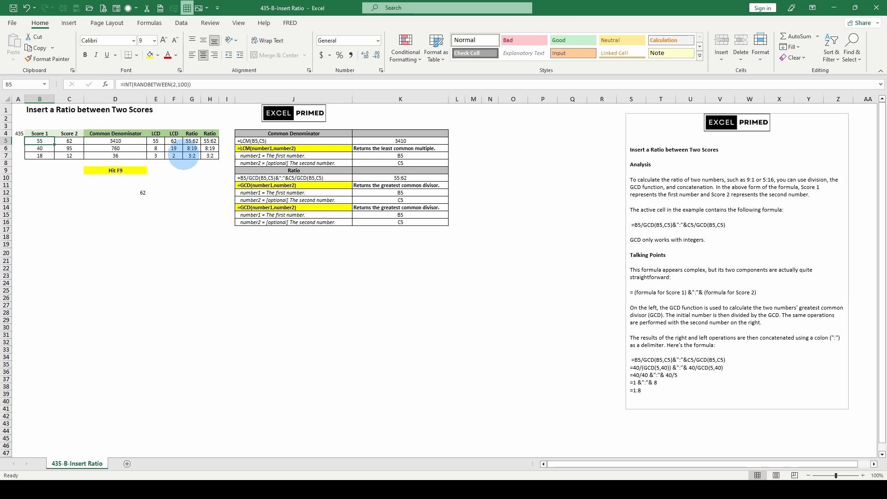
# - Check the LCD formula in F7 and clear the trial formula from cell D12
pyautogui.click(176, 156)
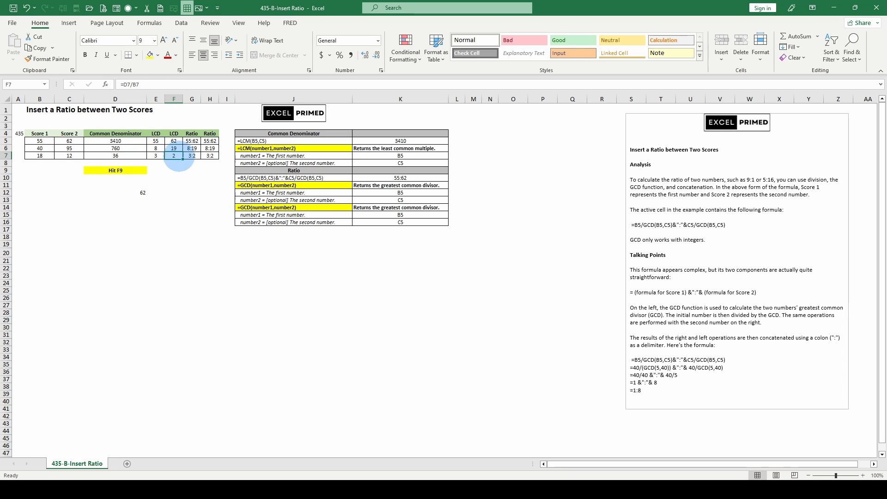
pyautogui.click(137, 192)
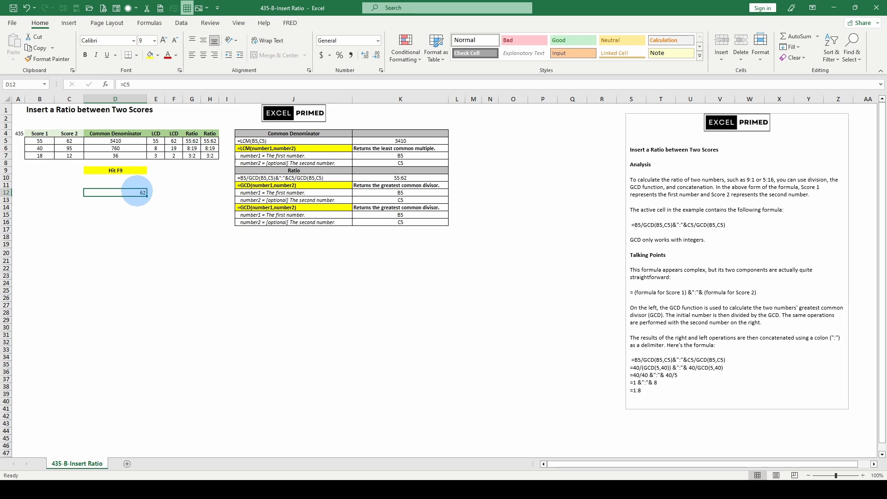
pyautogui.press('Delete')
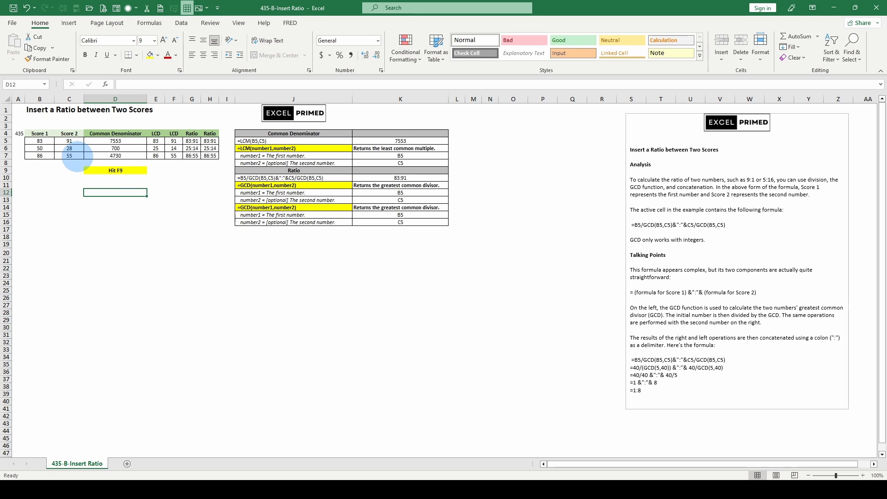
# - Set Score 1 in cell B5 to the fixed value 25
pyautogui.click(69, 140)
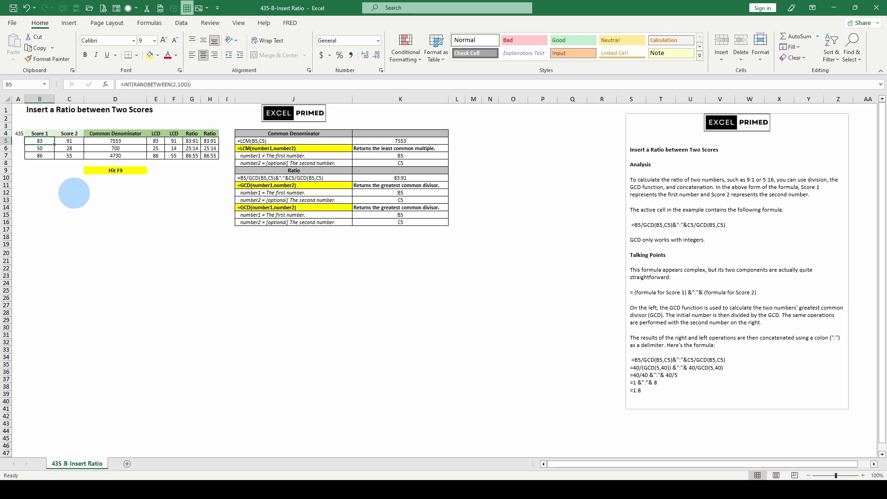
pyautogui.press('F9')
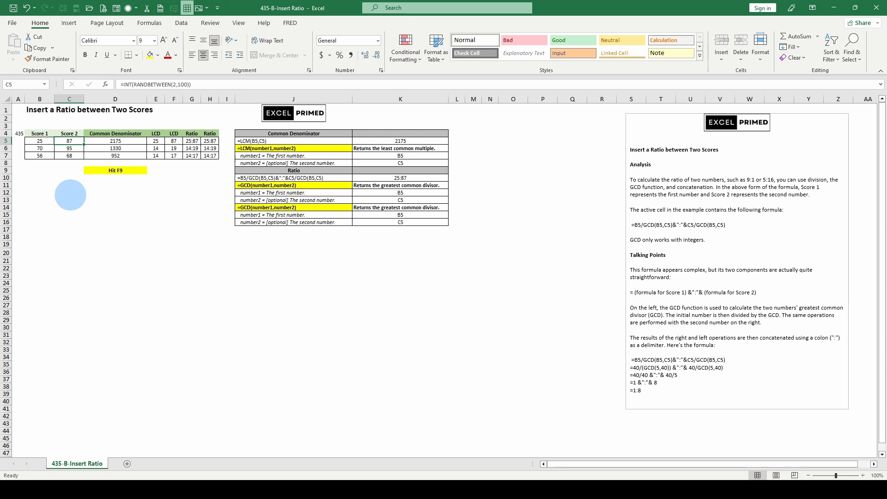
# - Try 25 as the Score 2 value in C5 and undo that entry
pyautogui.write('5')
pyautogui.hotkey('ctrl', 'Return')
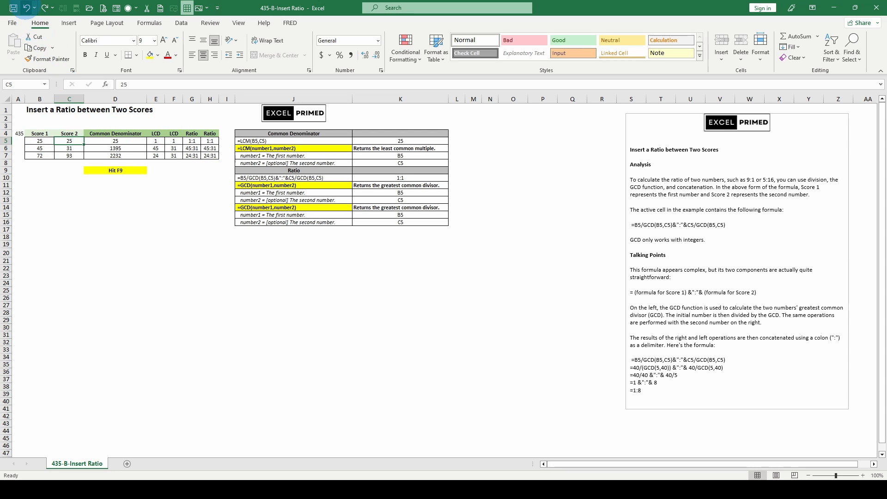
pyautogui.click(26, 8)
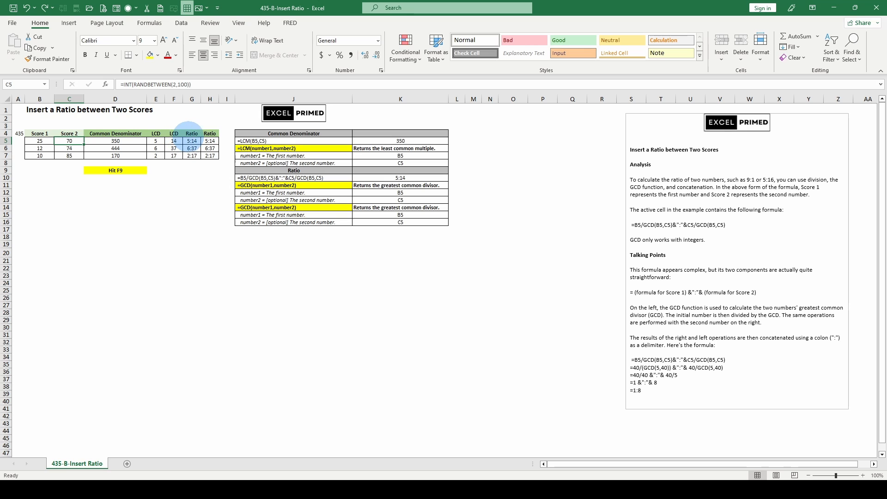
# - Compare the first-row Ratio formulas with the helper columns in D4:F7 that supply the common denominator and LCD values
pyautogui.click(191, 142)
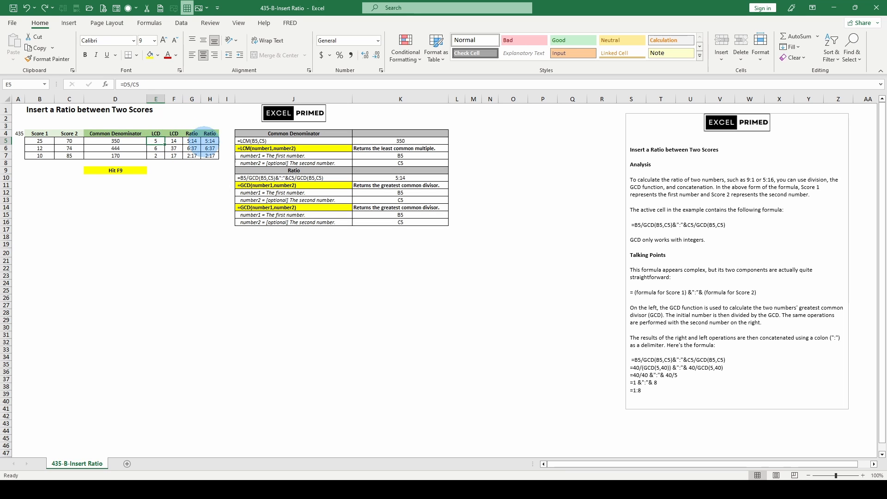
pyautogui.click(210, 141)
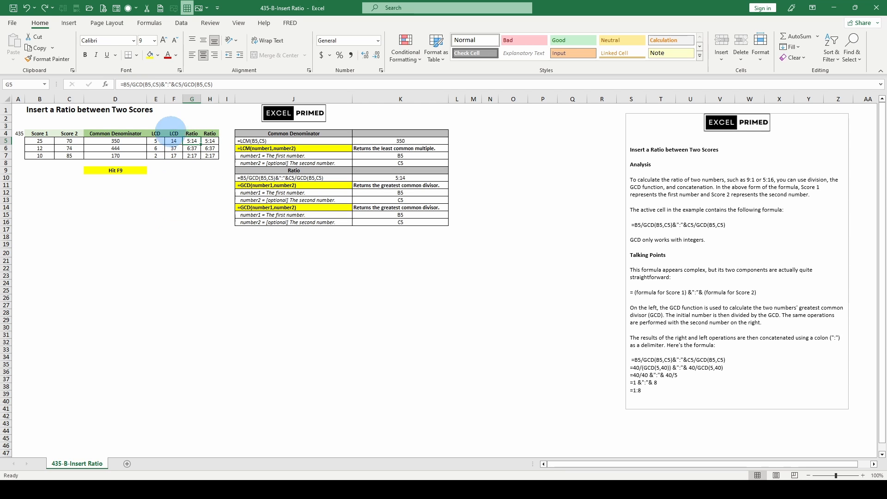
pyautogui.click(134, 135)
pyautogui.moveTo(135, 137); pyautogui.dragTo(176, 159)
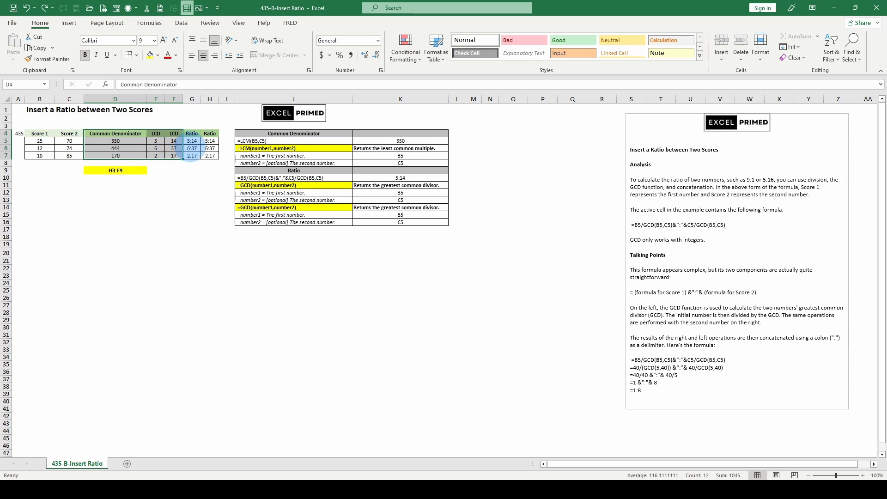
pyautogui.click(191, 141)
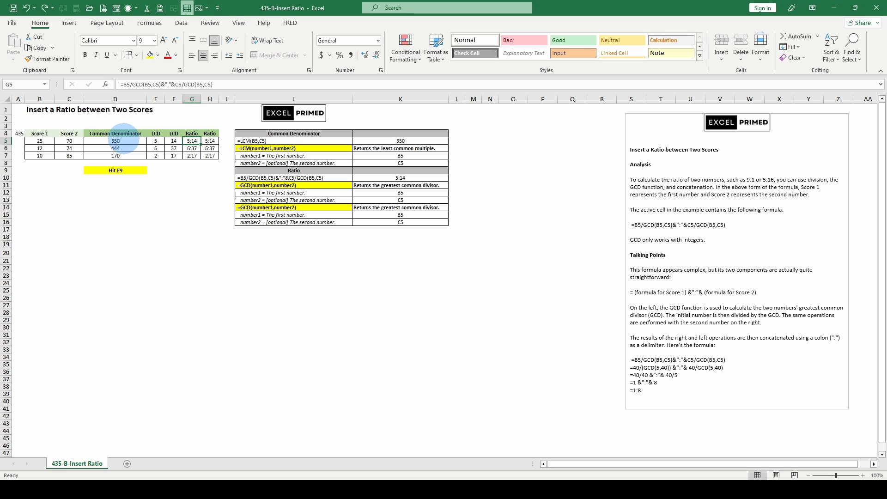
pyautogui.moveTo(174, 140); pyautogui.dragTo(156, 148)
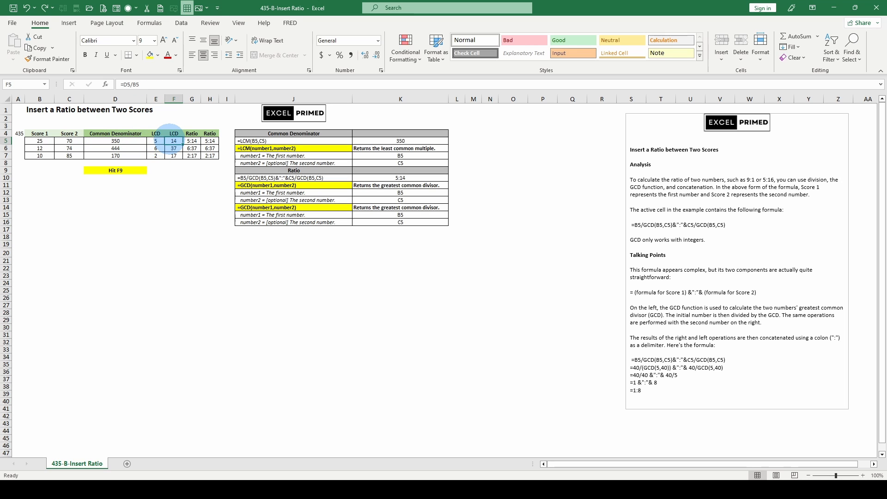
# - Inspect the GCD function arguments in the Ratio formula of G5 and close them without changes
pyautogui.click(191, 141)
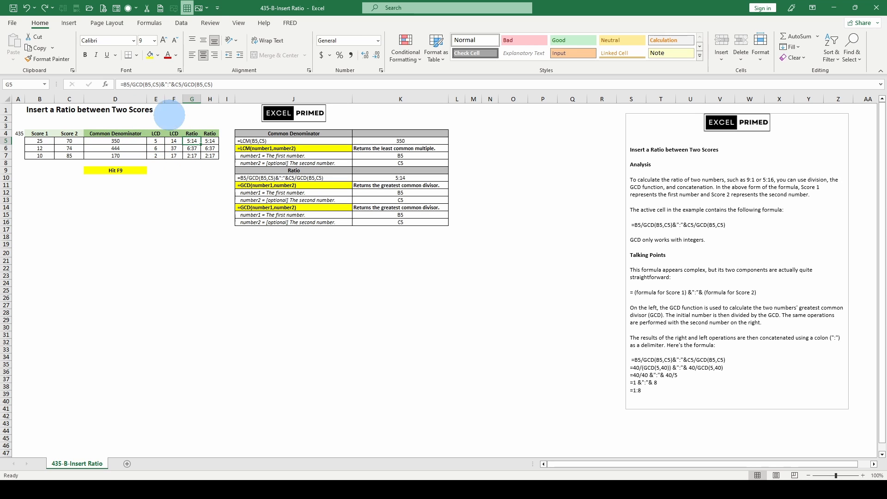
pyautogui.click(106, 84)
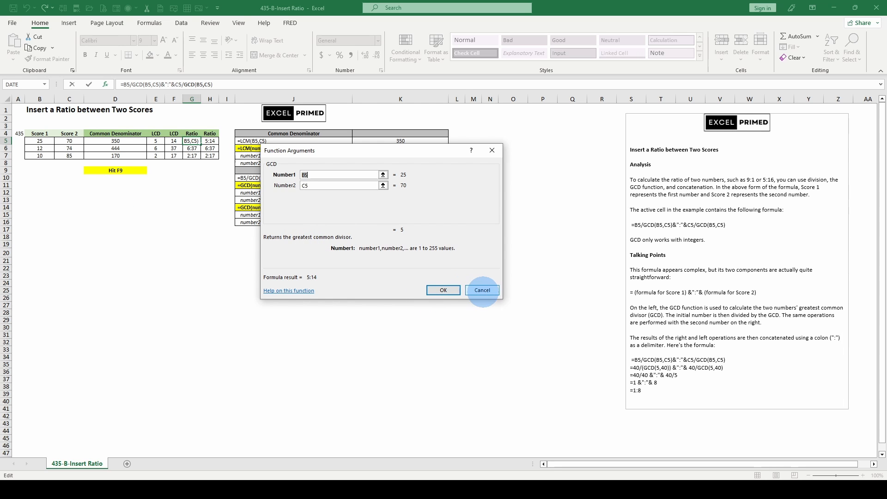
pyautogui.click(482, 290)
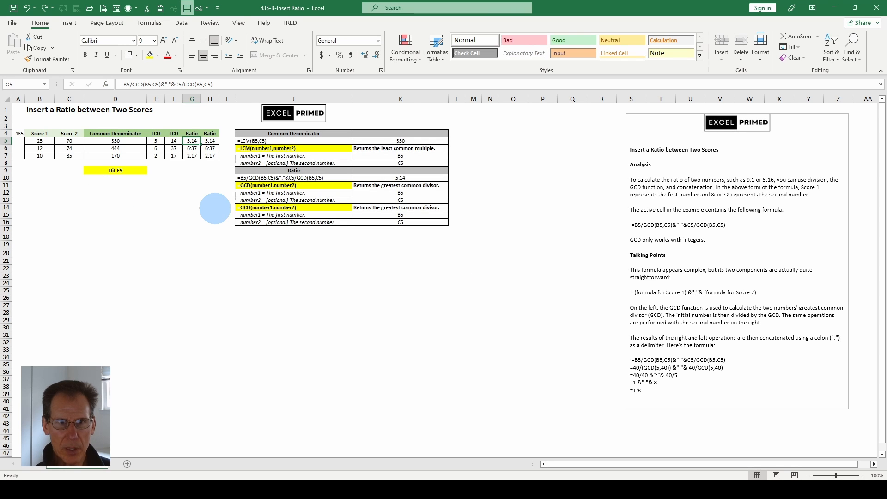